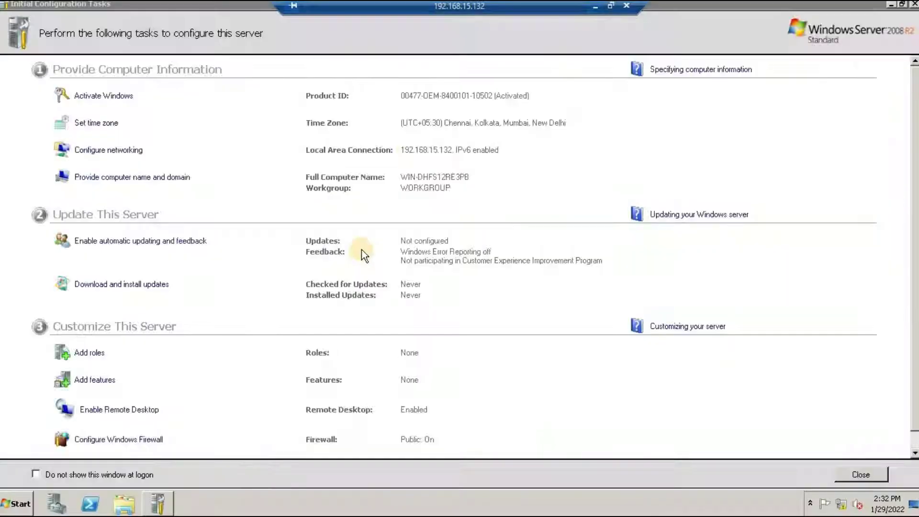
pyautogui.click(912, 4)
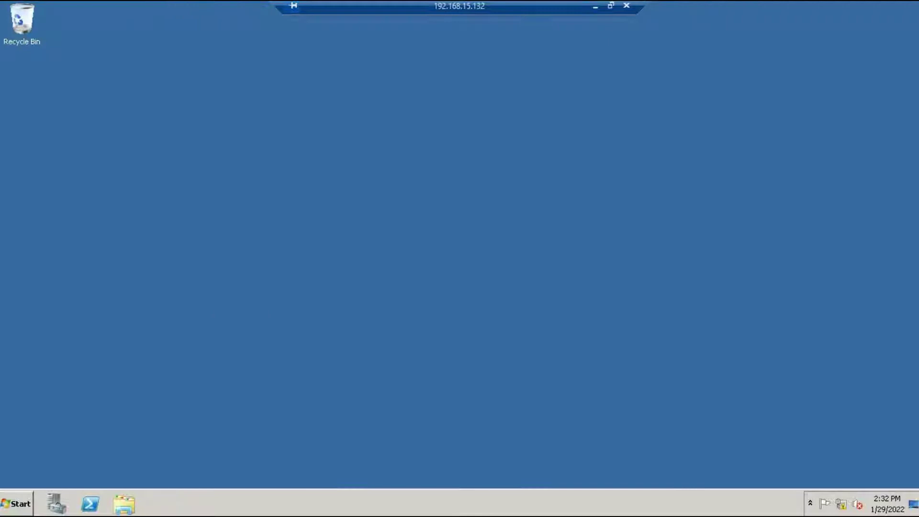
pyautogui.click(15, 503)
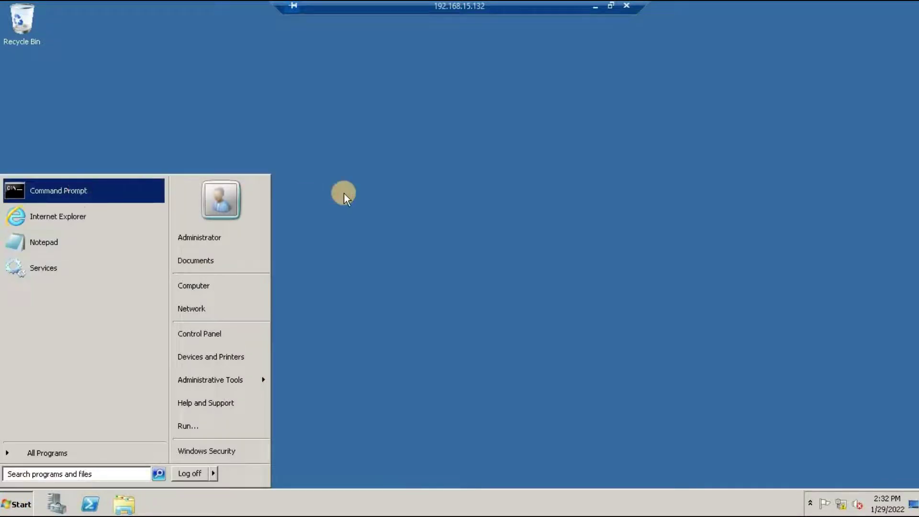
pyautogui.press('Return')
pyautogui.write('pin')
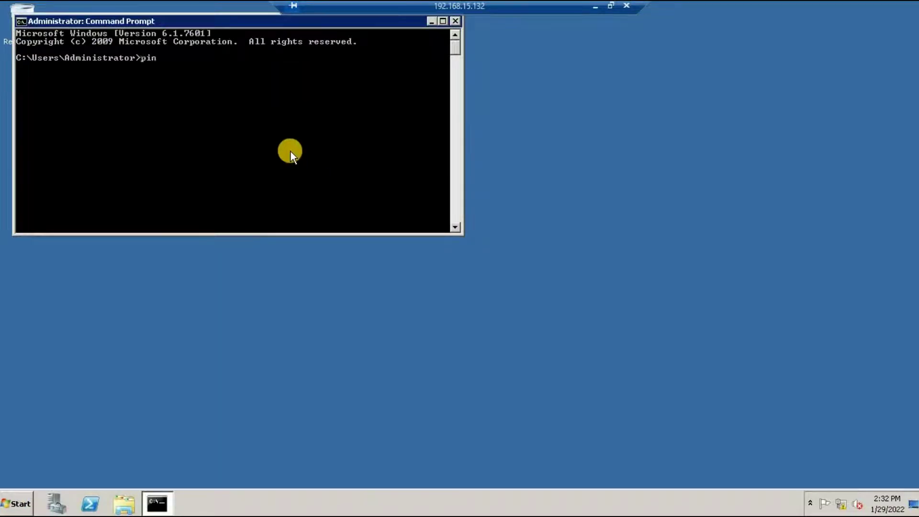
pyautogui.write('g ww')
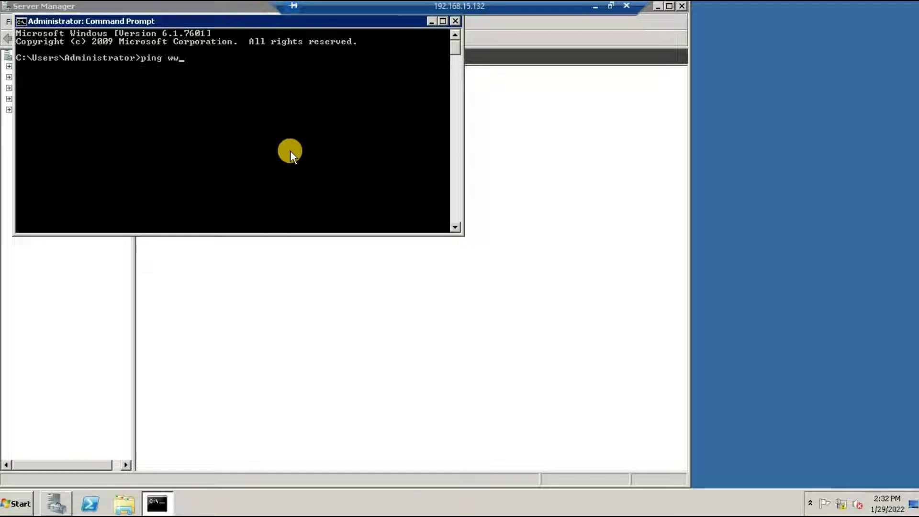
pyautogui.write('w.goo')
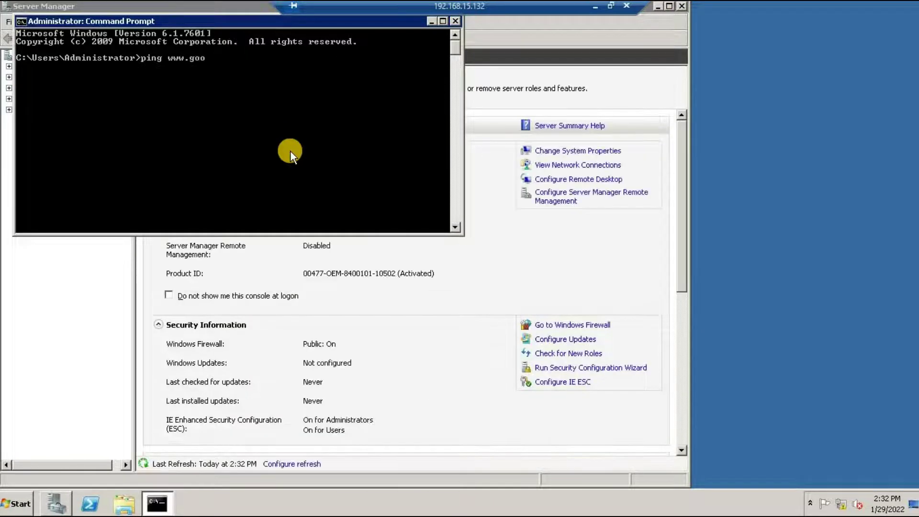
pyautogui.write('gle')
pyautogui.write('.com')
pyautogui.press('Return')
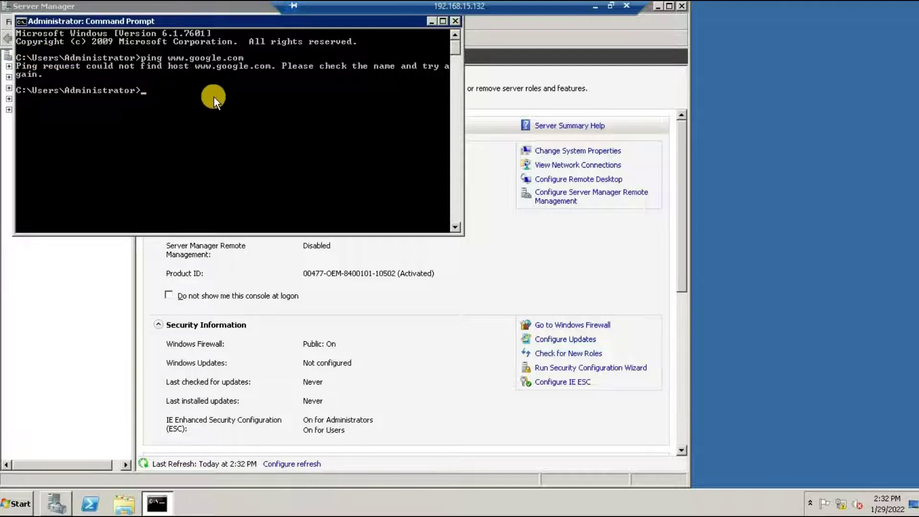
# Minimize the remote session and power off the Windows Server 2008 R2 x64 VM.
pyautogui.click(594, 6)
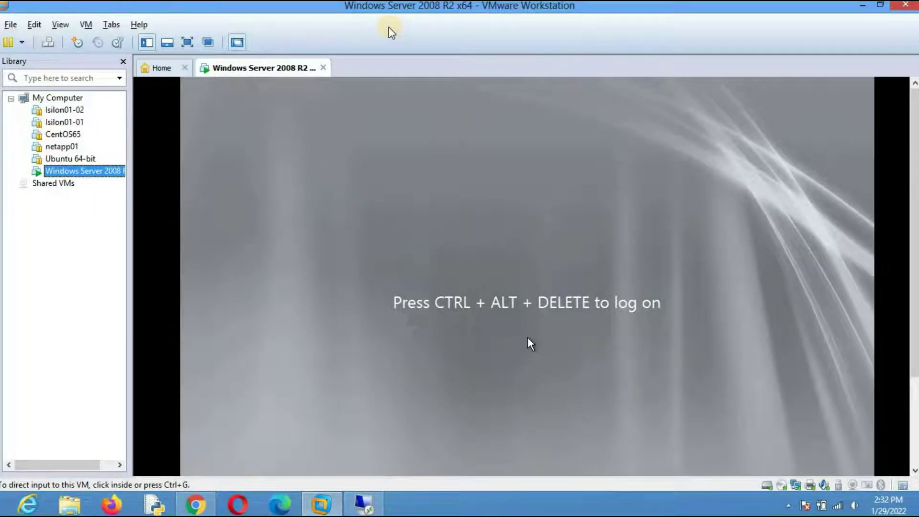
pyautogui.rightClick(94, 174)
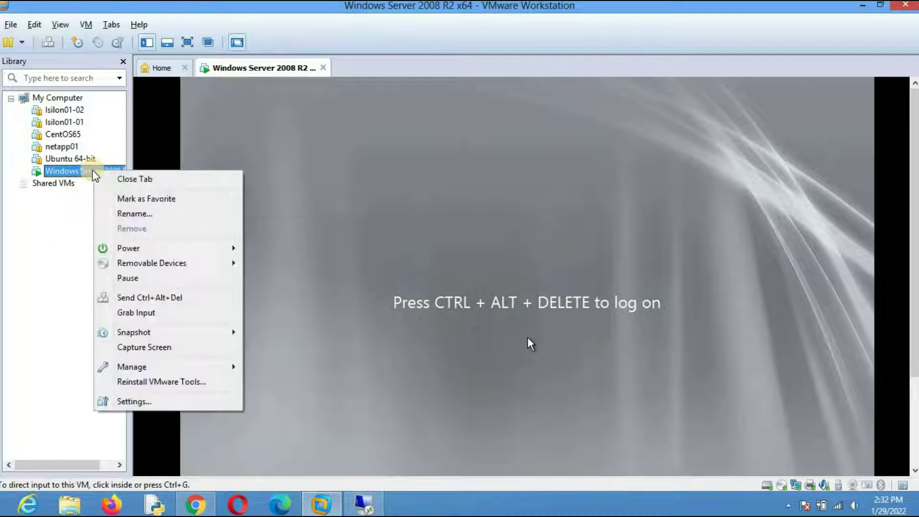
pyautogui.moveTo(129, 248)
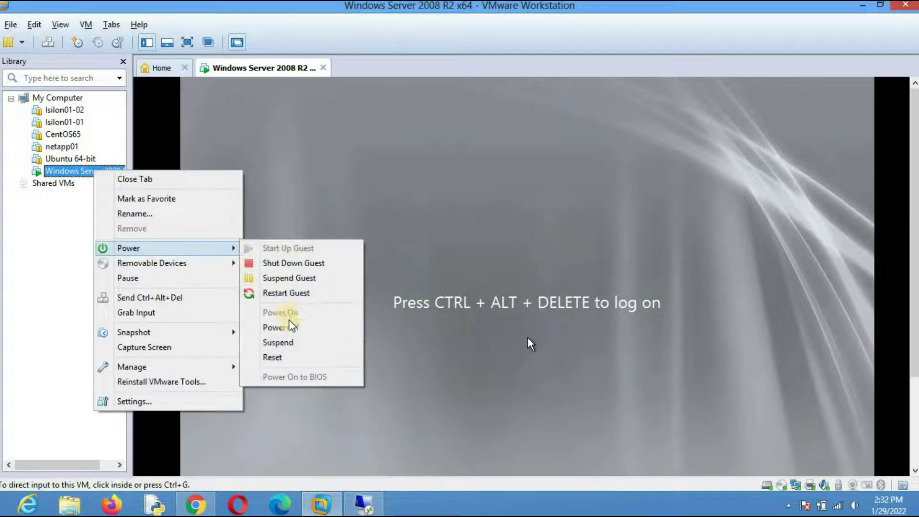
pyautogui.click(276, 327)
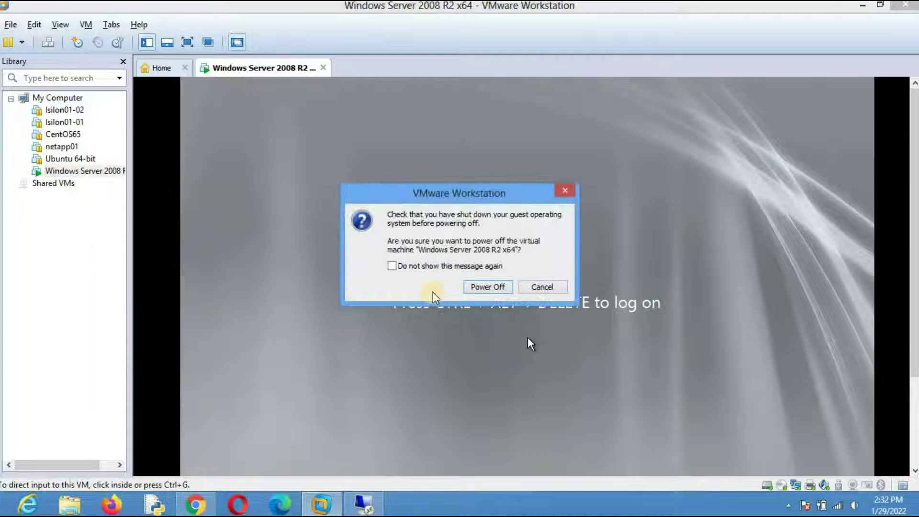
pyautogui.click(487, 287)
pyautogui.click(100, 172)
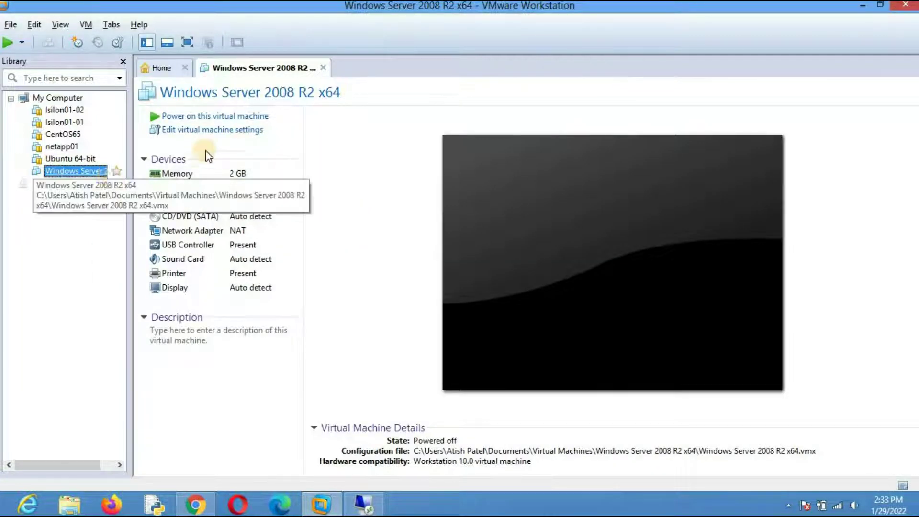
# Add a new Network Adapter to the server VM's hardware.
pyautogui.click(228, 131)
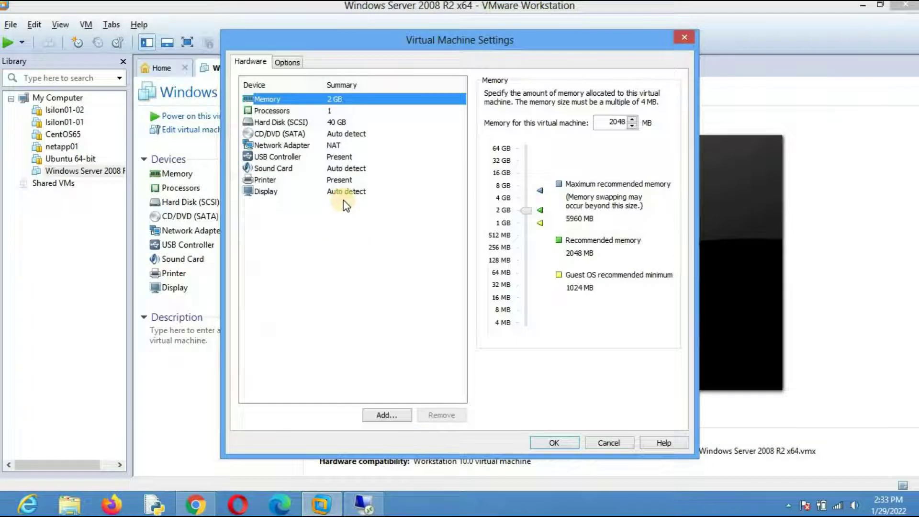
pyautogui.click(385, 416)
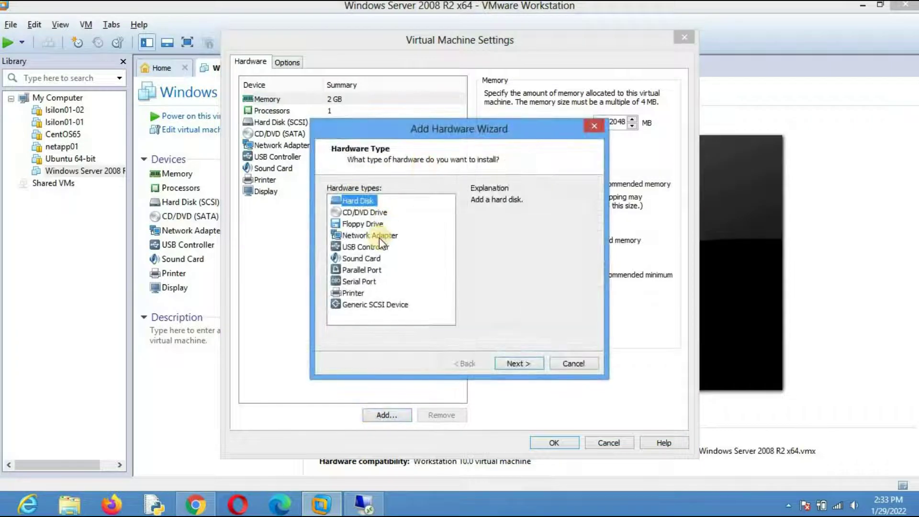
pyautogui.click(379, 236)
pyautogui.click(522, 365)
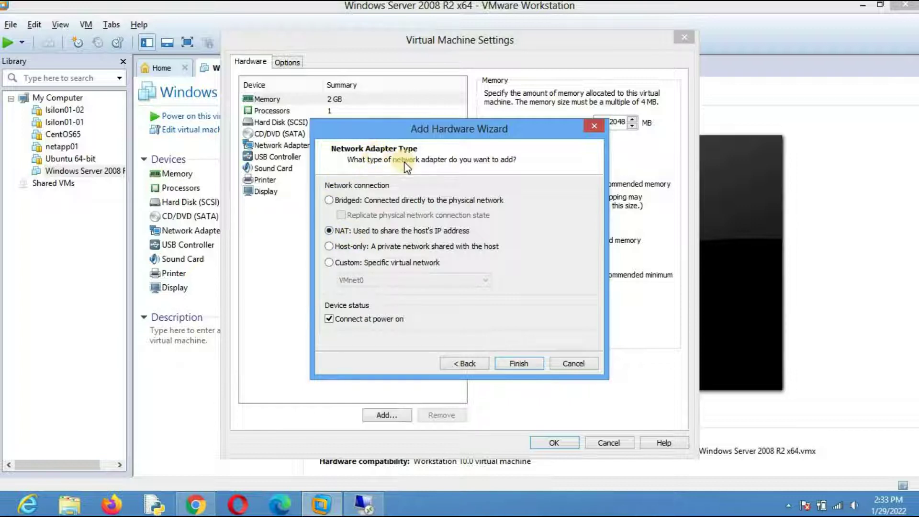
pyautogui.click(518, 362)
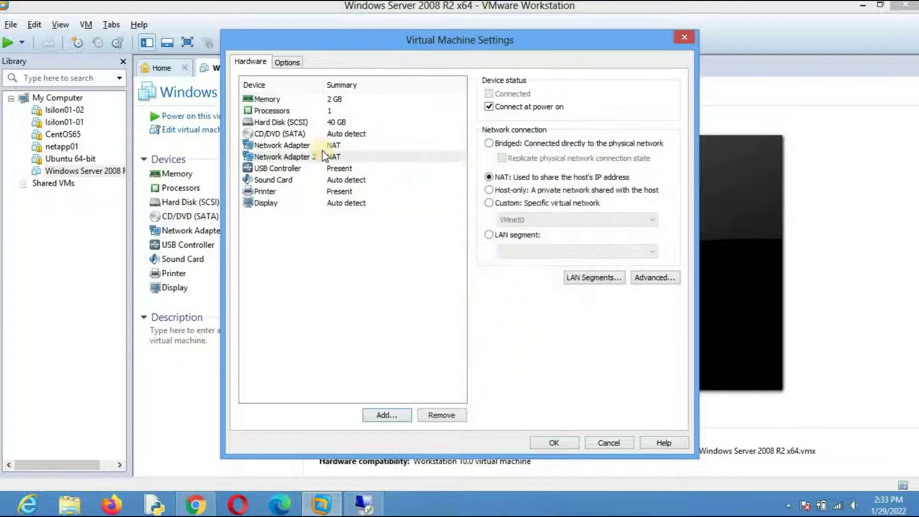
# Set Network Adapter 2 to Bridged and save the VM settings.
pyautogui.click(298, 163)
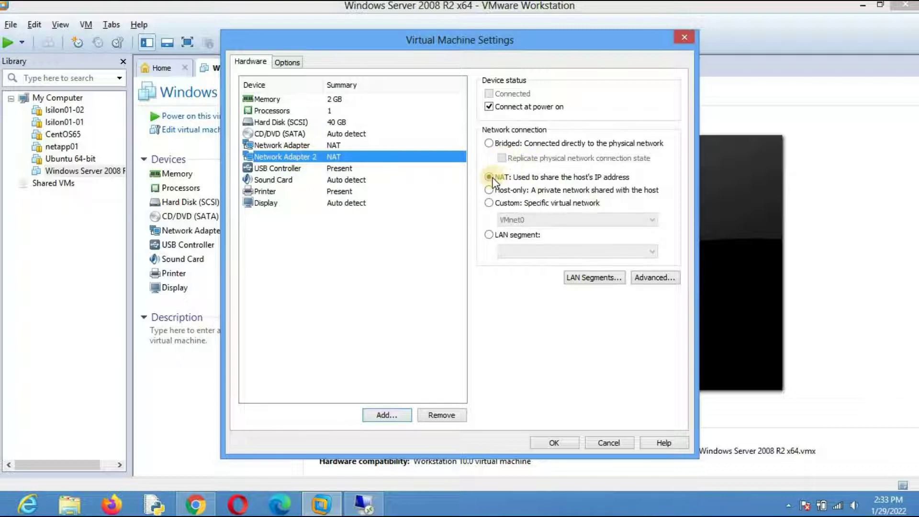
pyautogui.click(492, 145)
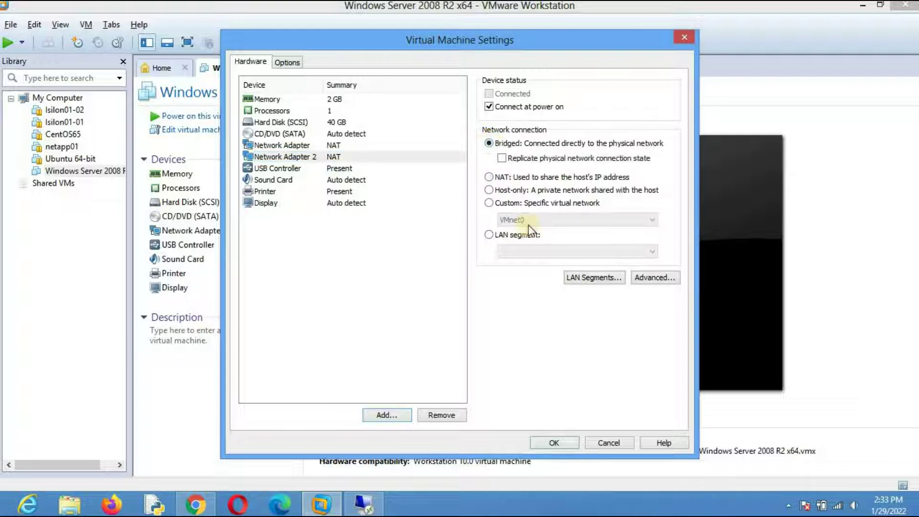
pyautogui.click(564, 441)
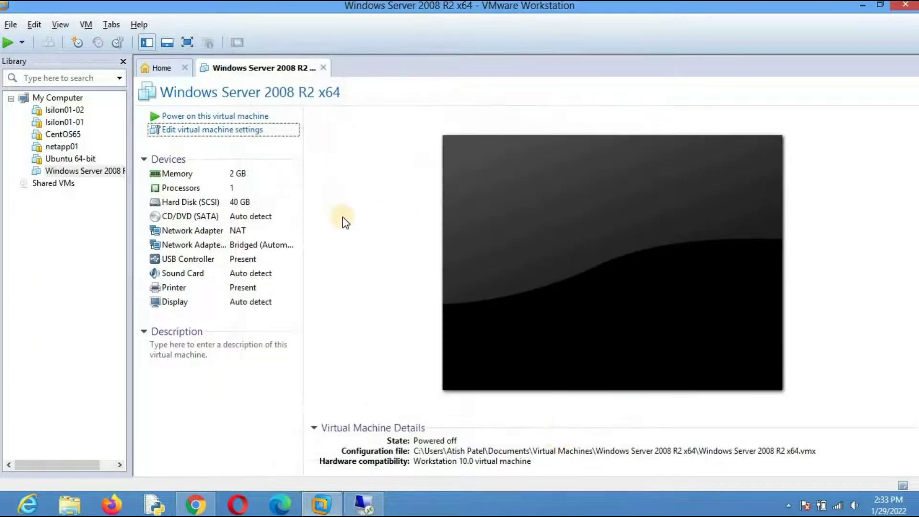
# Power on the server VM and release input from it with Ctrl+Alt.
pyautogui.click(216, 116)
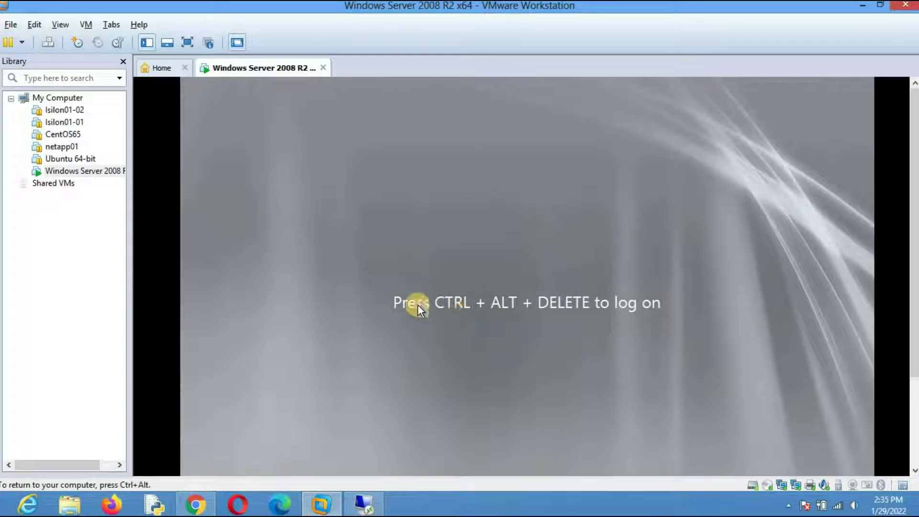
pyautogui.hotkey('ctrl', 'alt')
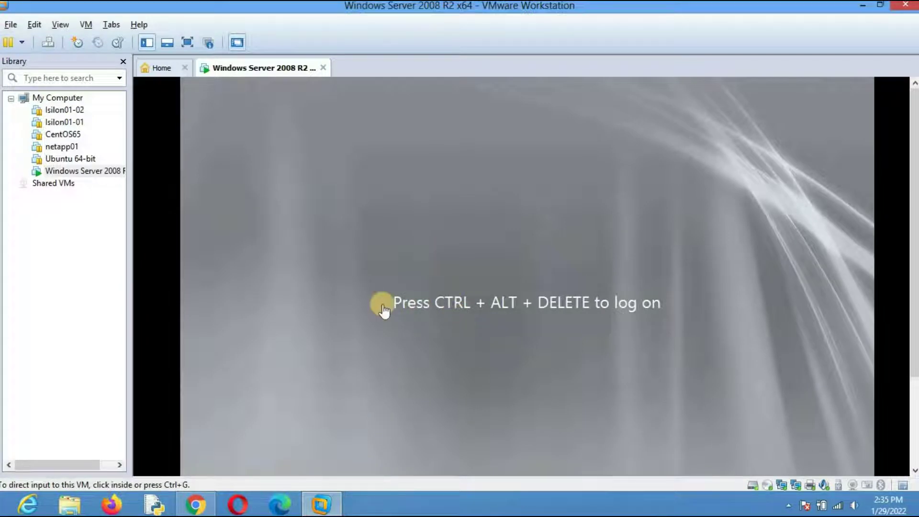
# Launch mstsc and log in to 192.168.15.132 as administrator, correcting the mistyped password.
pyautogui.press('super+r')
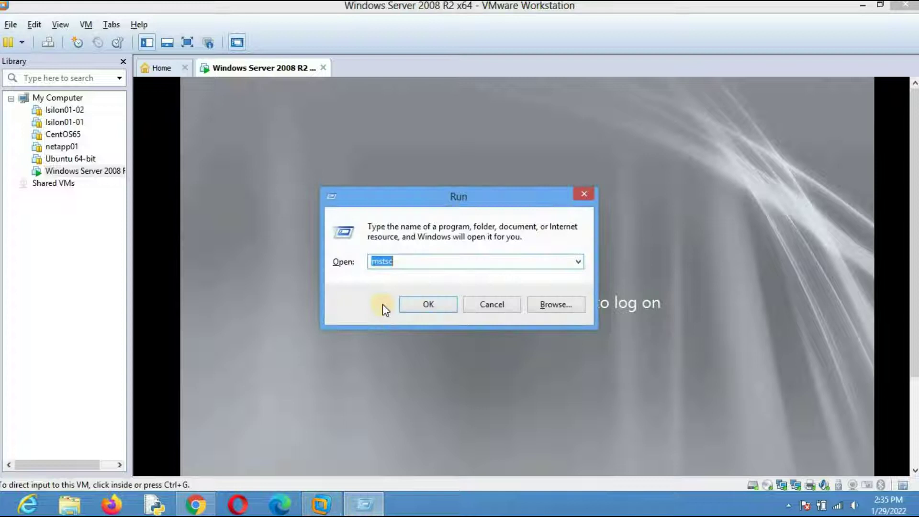
pyautogui.press('Return')
pyautogui.press('Return')
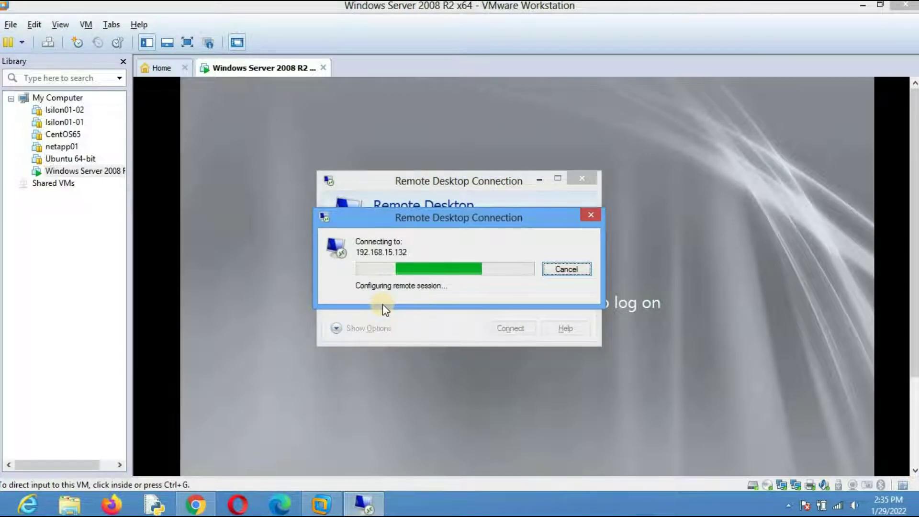
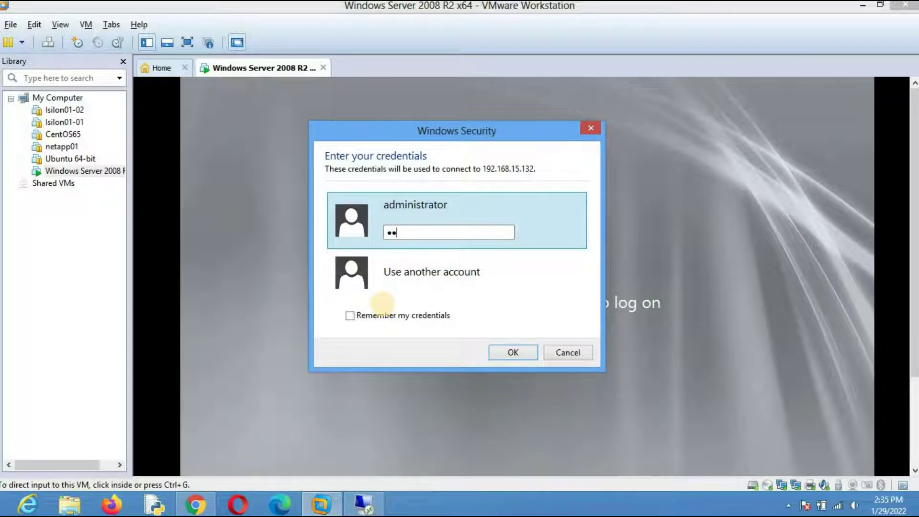
pyautogui.press('BackSpace')
pyautogui.press('BackSpace')
pyautogui.press('BackSpace')
pyautogui.press('BackSpace')
pyautogui.press('Return')
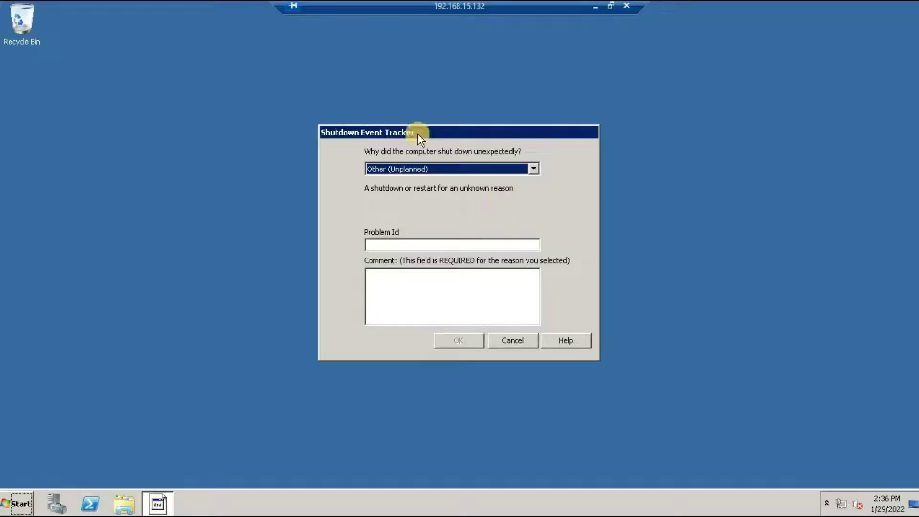
pyautogui.click(515, 340)
pyautogui.press('super')
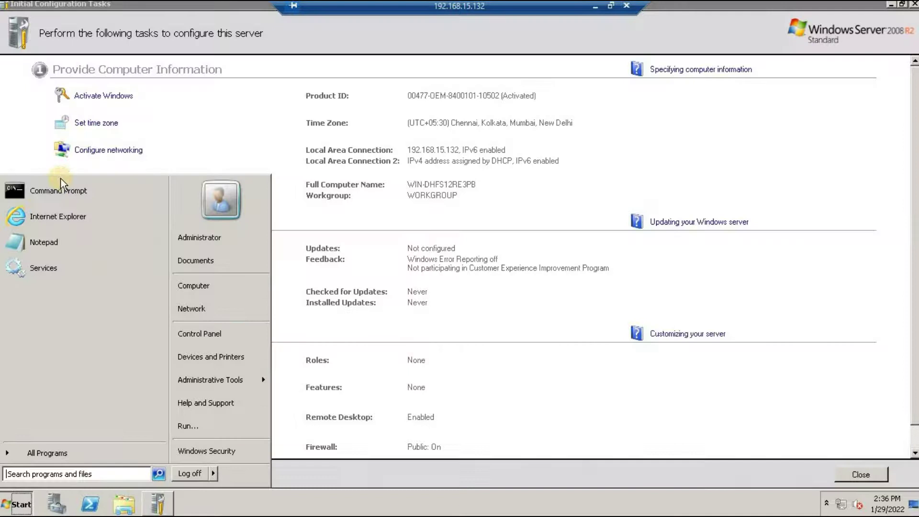
pyautogui.click(63, 191)
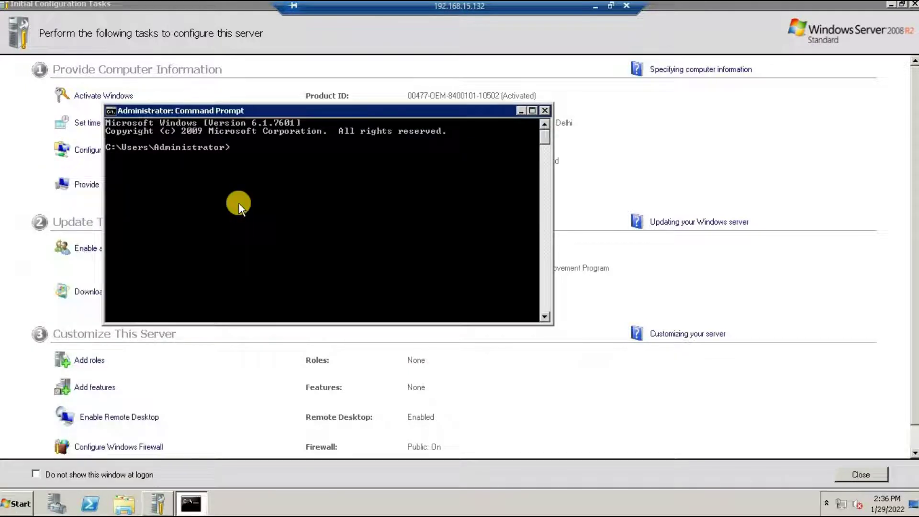
pyautogui.write('ping www')
pyautogui.write('.google.co')
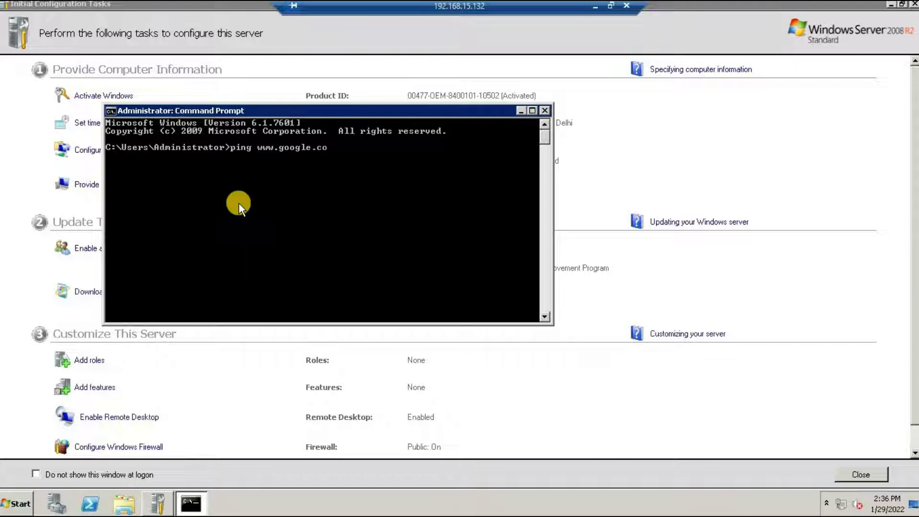
pyautogui.write('m')
pyautogui.press('Return')
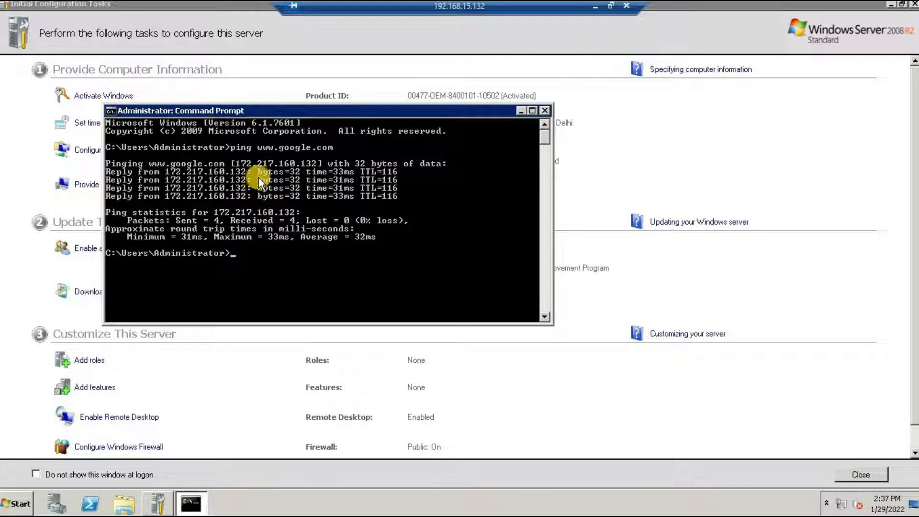
pyautogui.click(595, 7)
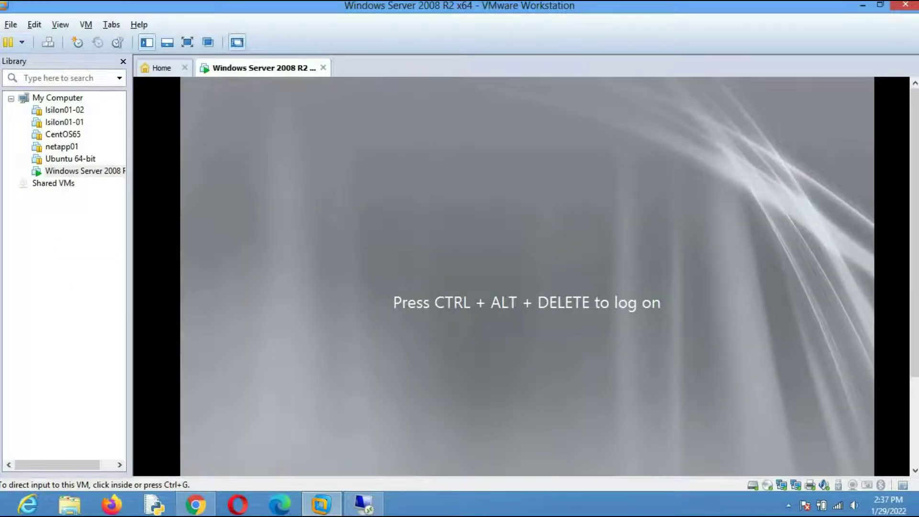
# Open Network Connections via Control Panel and Network and Sharing Center.
pyautogui.click(893, 117)
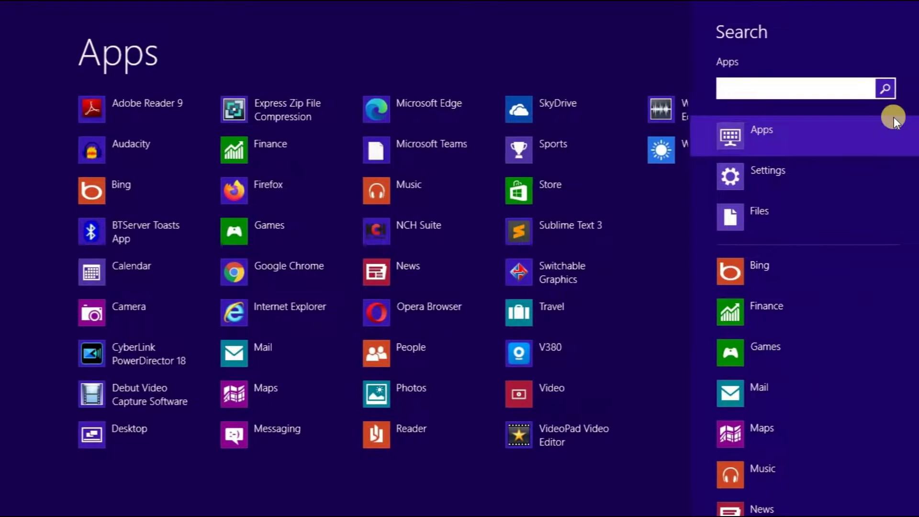
pyautogui.write('control')
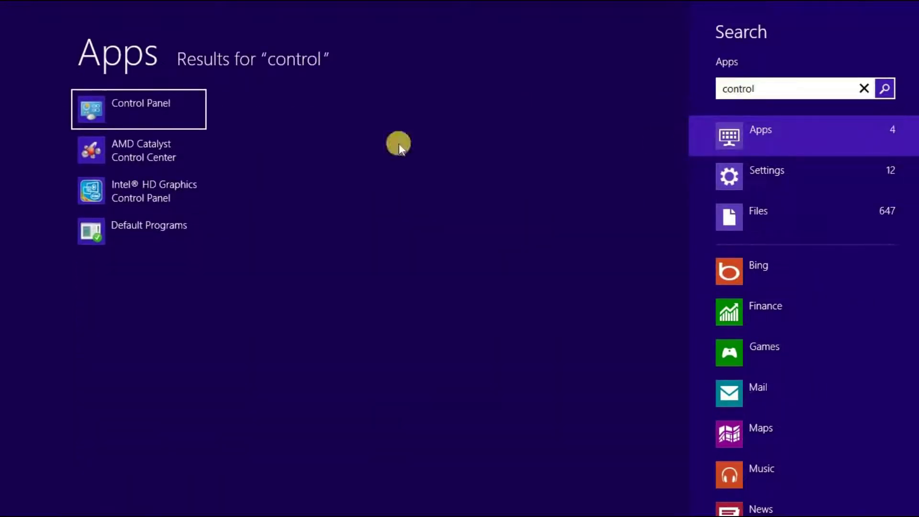
pyautogui.click(156, 107)
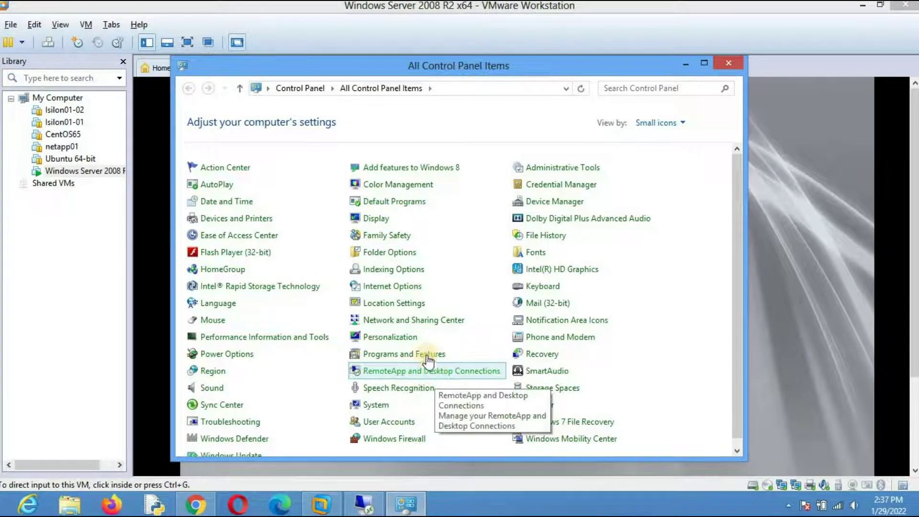
pyautogui.click(429, 321)
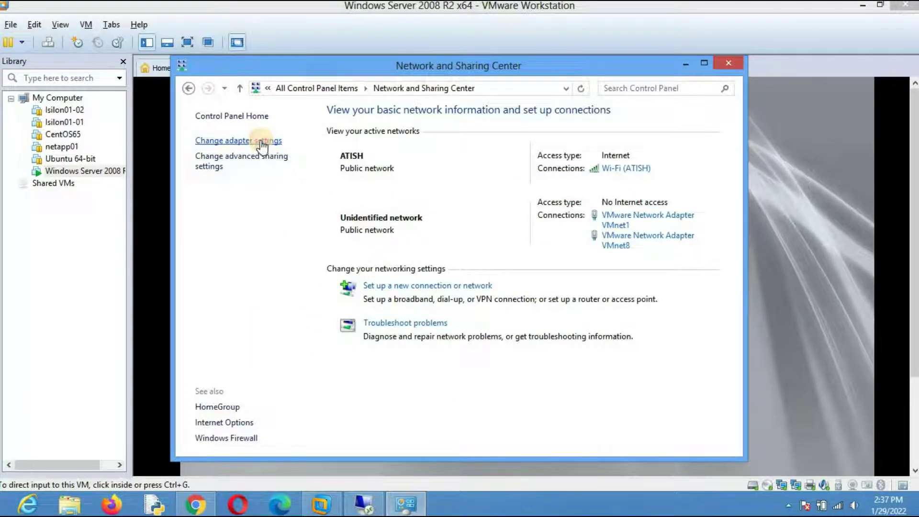
pyautogui.click(263, 141)
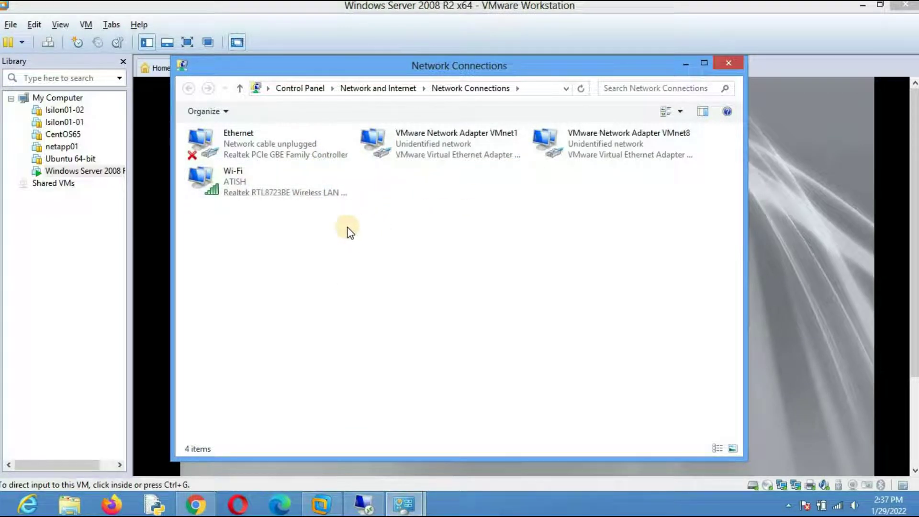
pyautogui.rightClick(235, 182)
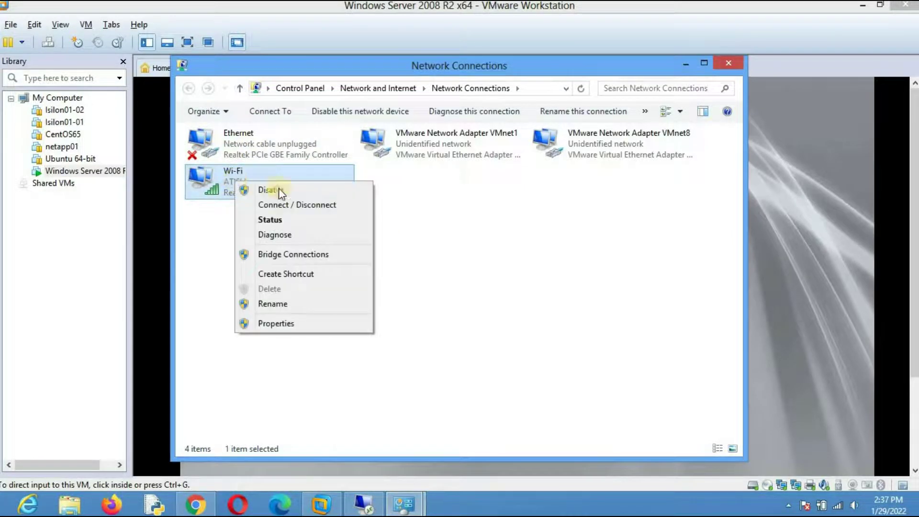
pyautogui.click(282, 324)
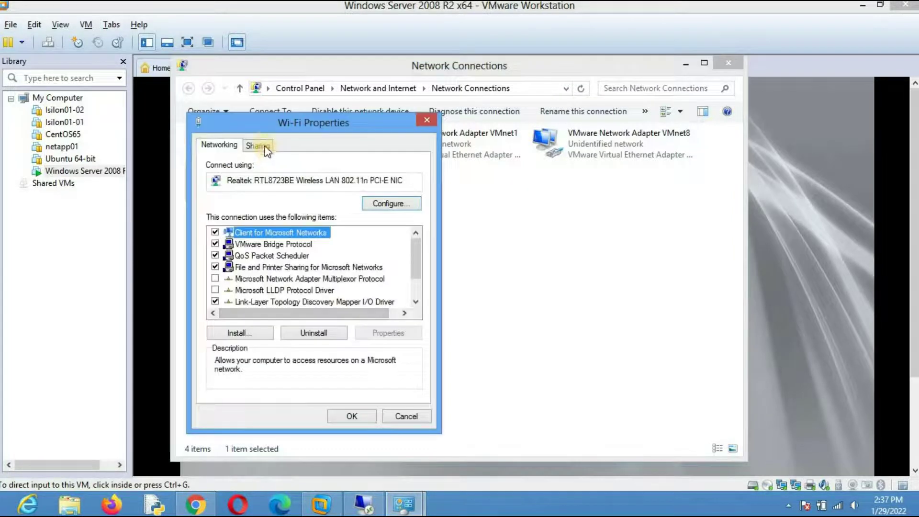
pyautogui.click(259, 145)
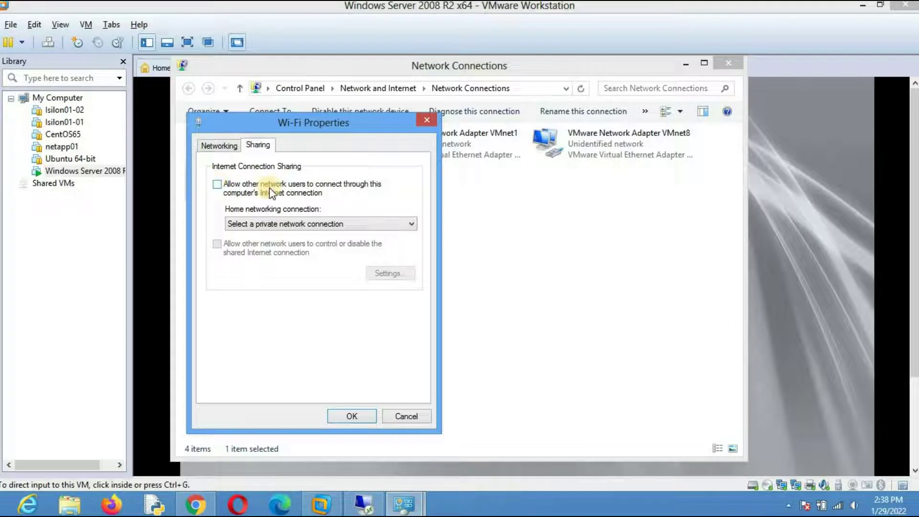
pyautogui.click(216, 184)
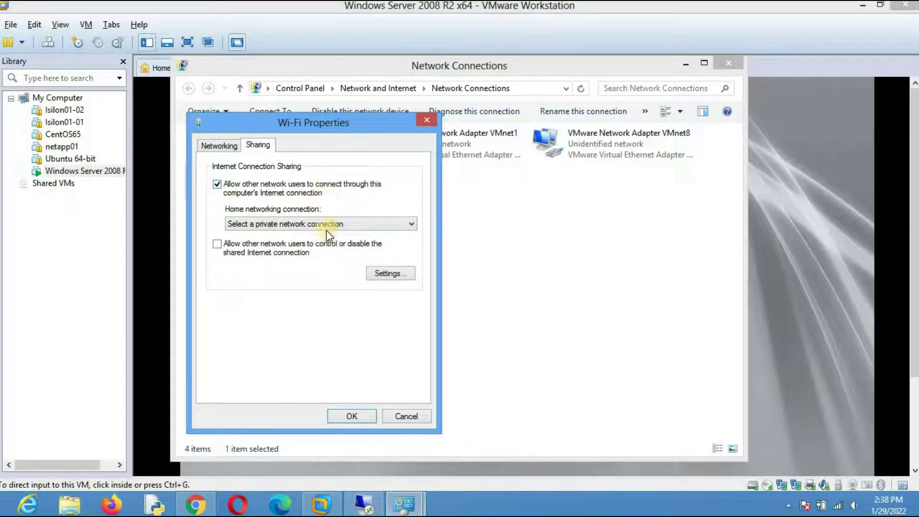
pyautogui.click(355, 224)
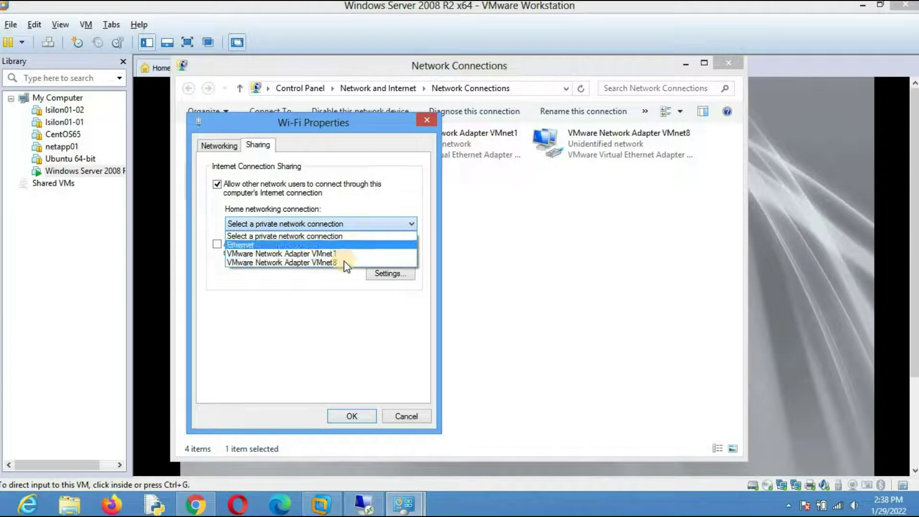
pyautogui.click(304, 312)
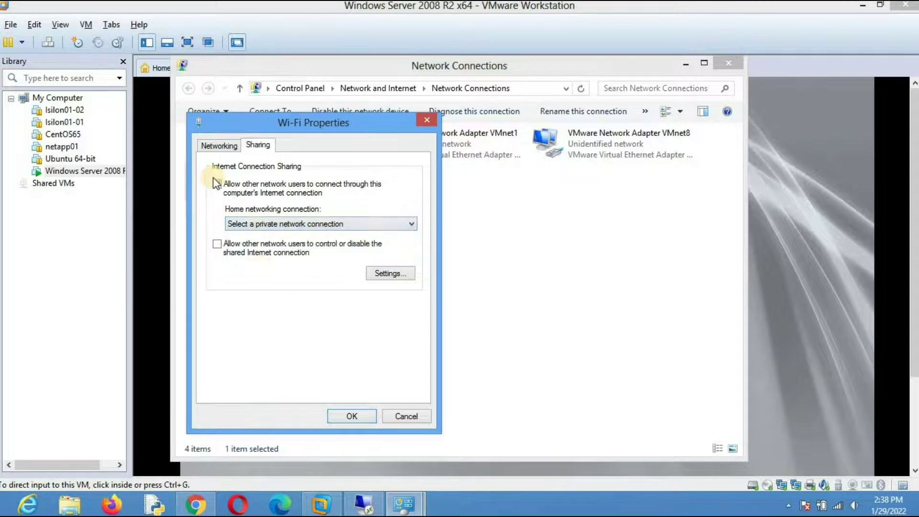
pyautogui.click(217, 183)
pyautogui.click(218, 185)
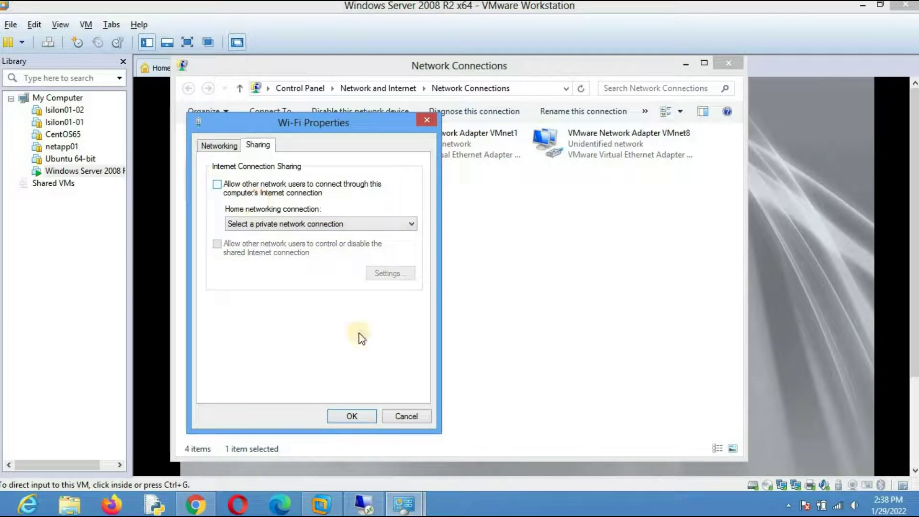
pyautogui.click(413, 415)
pyautogui.click(412, 417)
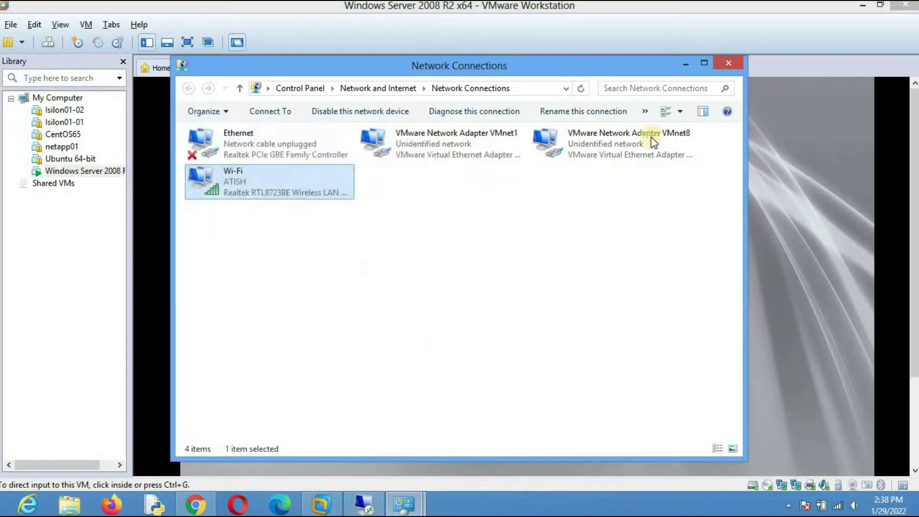
# Close the Network Connections and Network and Sharing Center windows.
pyautogui.click(728, 63)
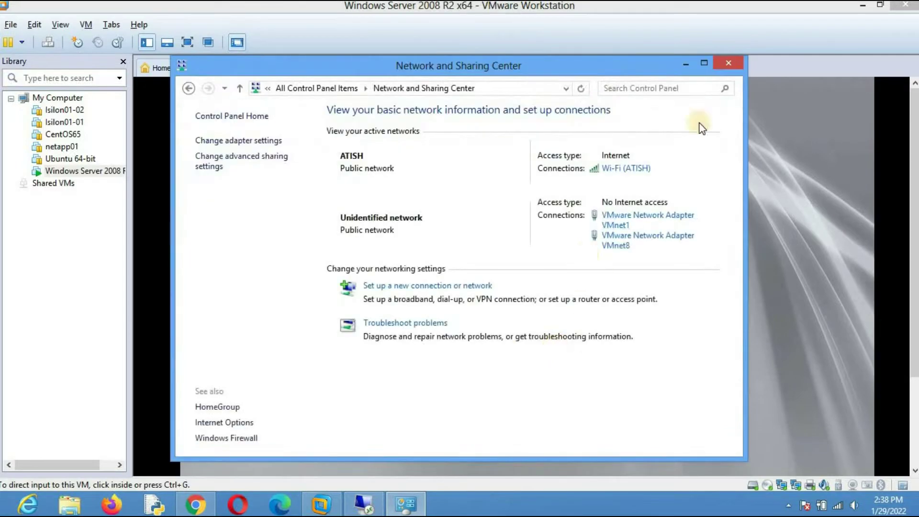
pyautogui.click(730, 63)
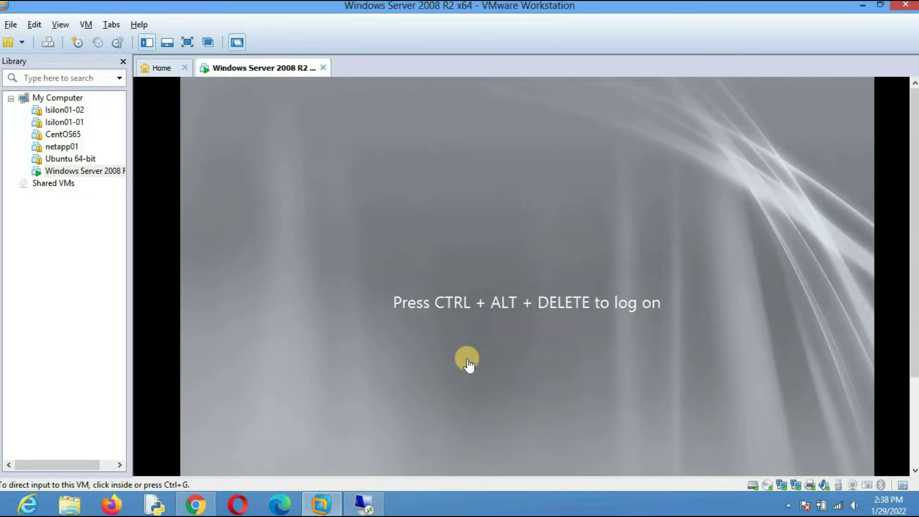